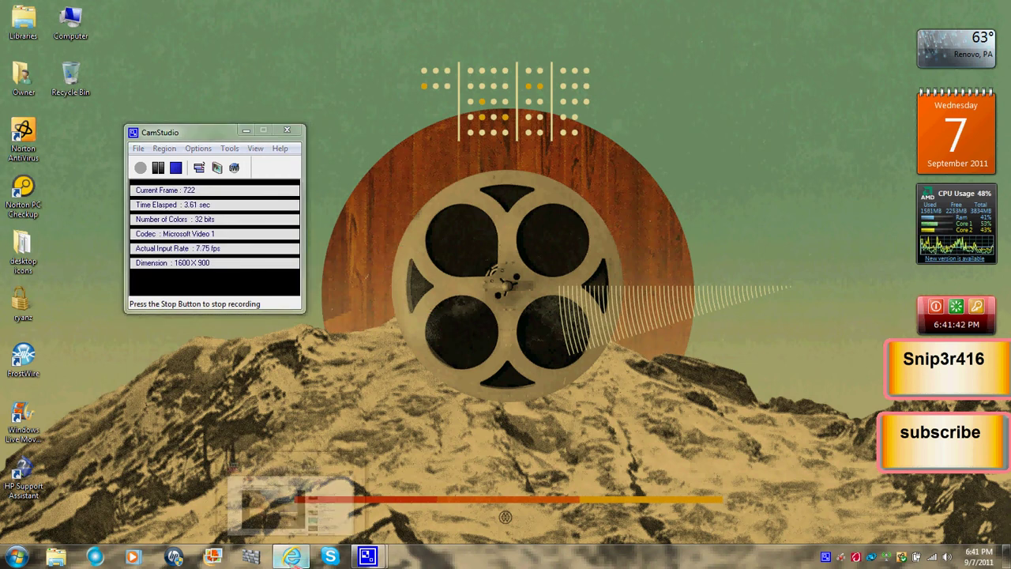
Restore the Internet Explorer window showing the paused YouTube PSP music tutorial.
click(300, 493)
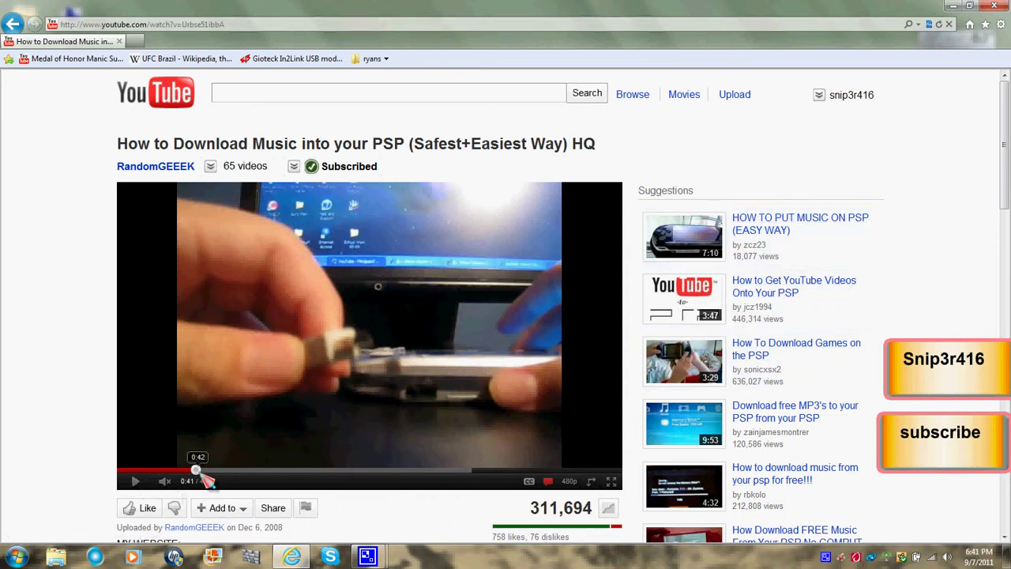
Scrub the PSP music tutorial forward twice, then minimize Internet Explorer.
drag(198, 473, 211, 473)
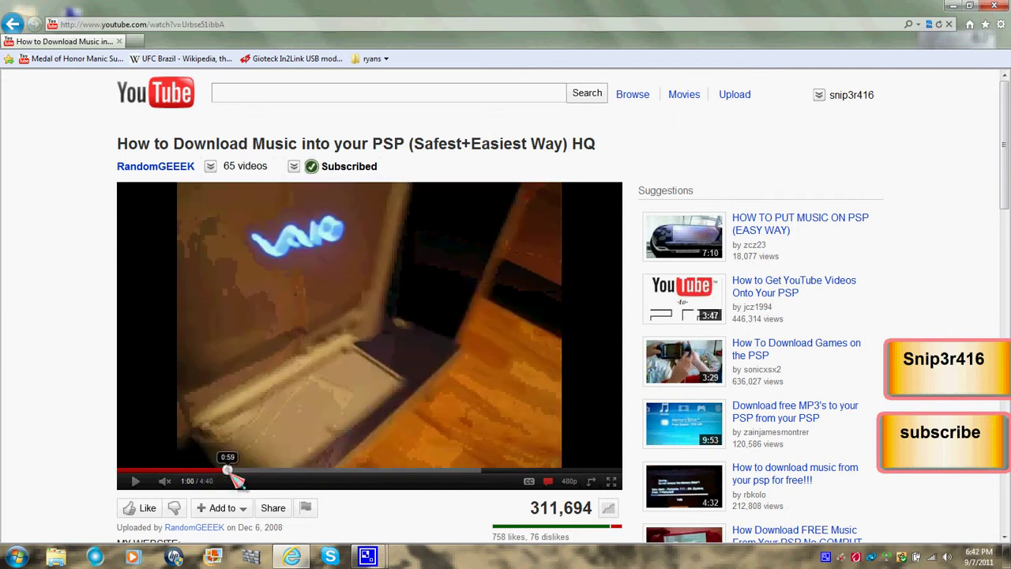
mouse_move(211, 475)
mouse_down()
mouse_move(320, 479)
mouse_move(321, 461)
mouse_up()
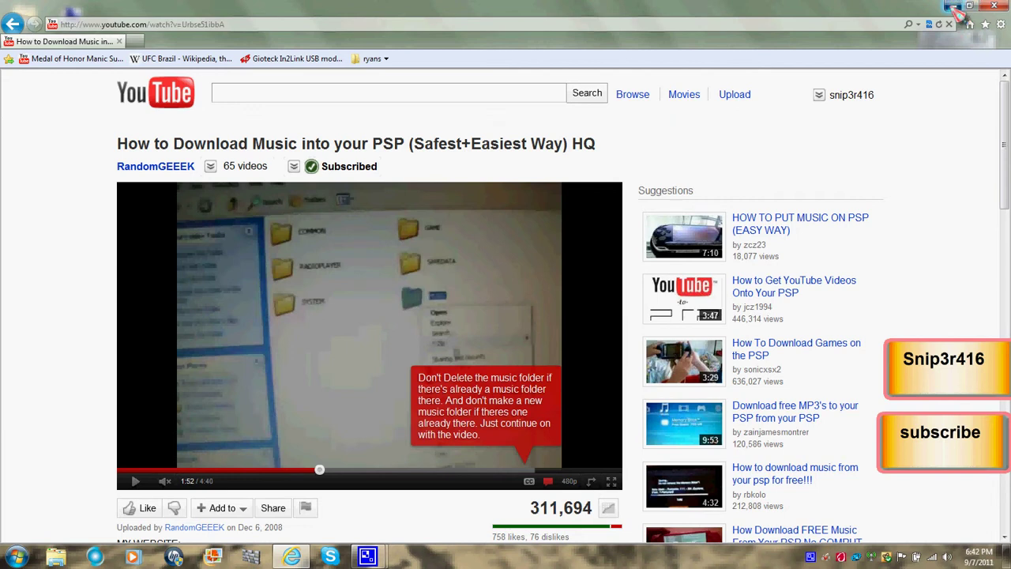
click(953, 7)
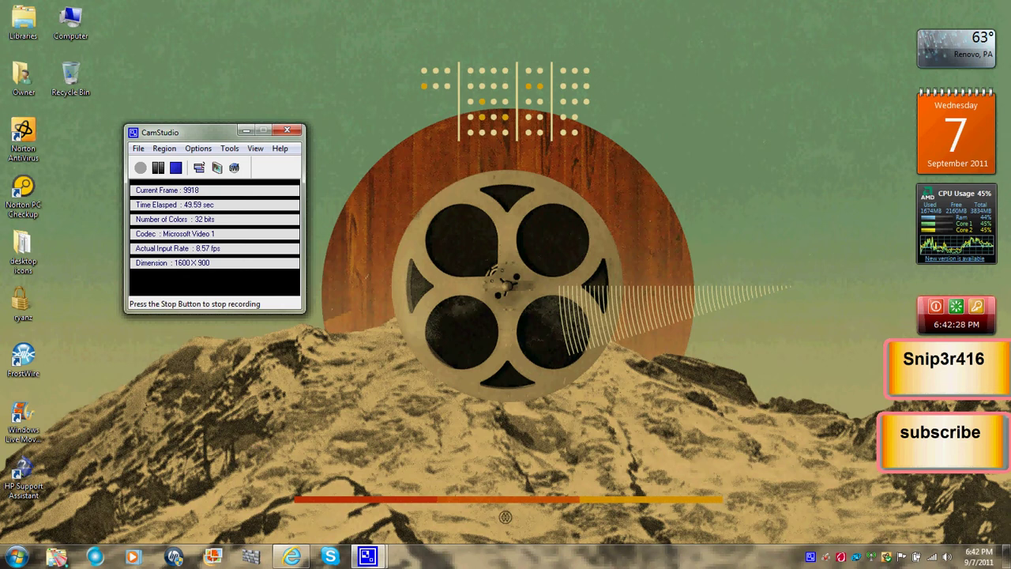
Open and dismiss the Start menu program list, then minimize the CamStudio recorder window.
click(17, 557)
click(93, 299)
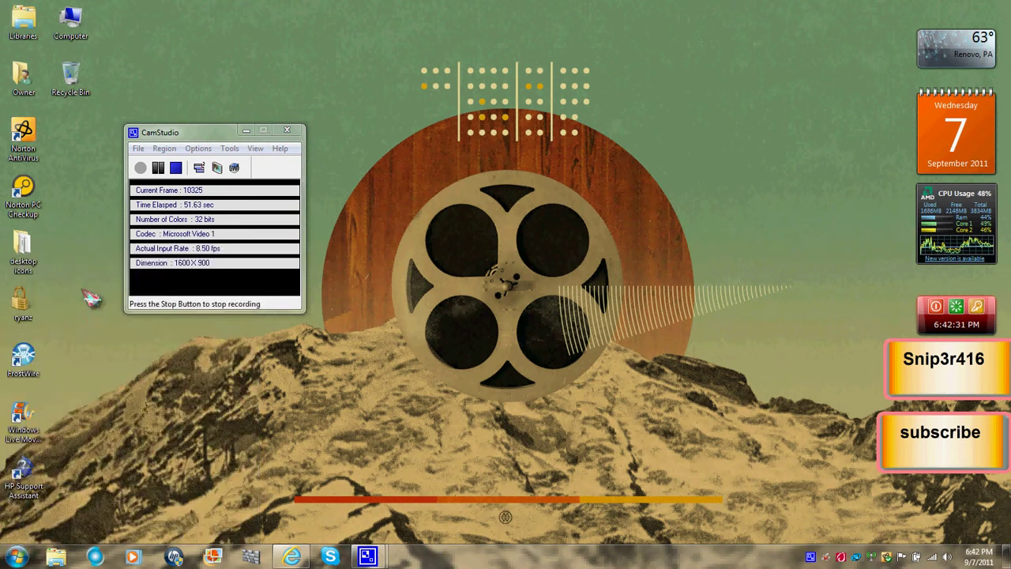
click(245, 131)
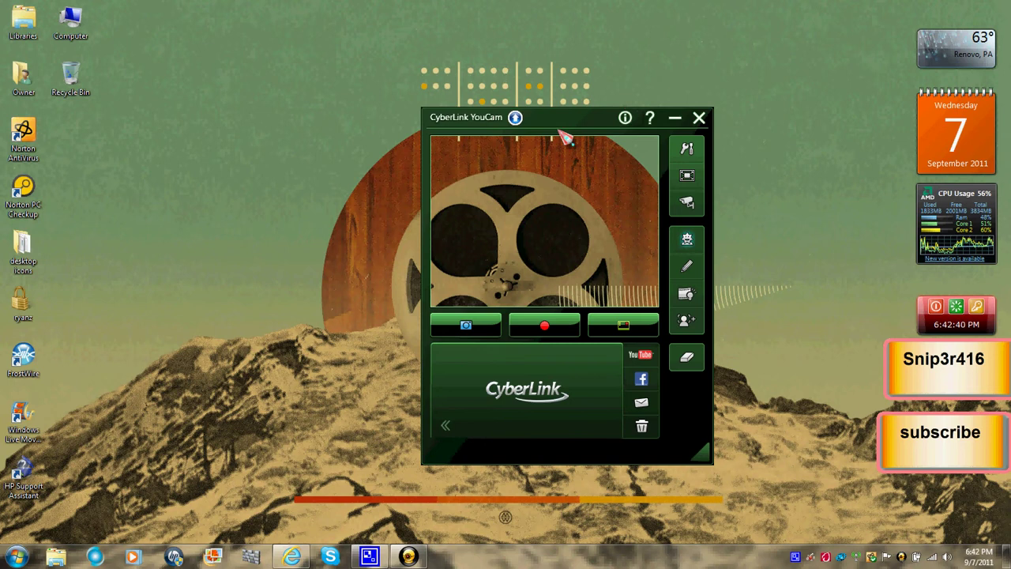
Move the YouCam window toward centre, then open and close Video Surveillance Settings unchanged.
mouse_move(557, 130)
mouse_down()
mouse_move(630, 111)
mouse_move(251, 204)
mouse_move(461, 176)
mouse_up()
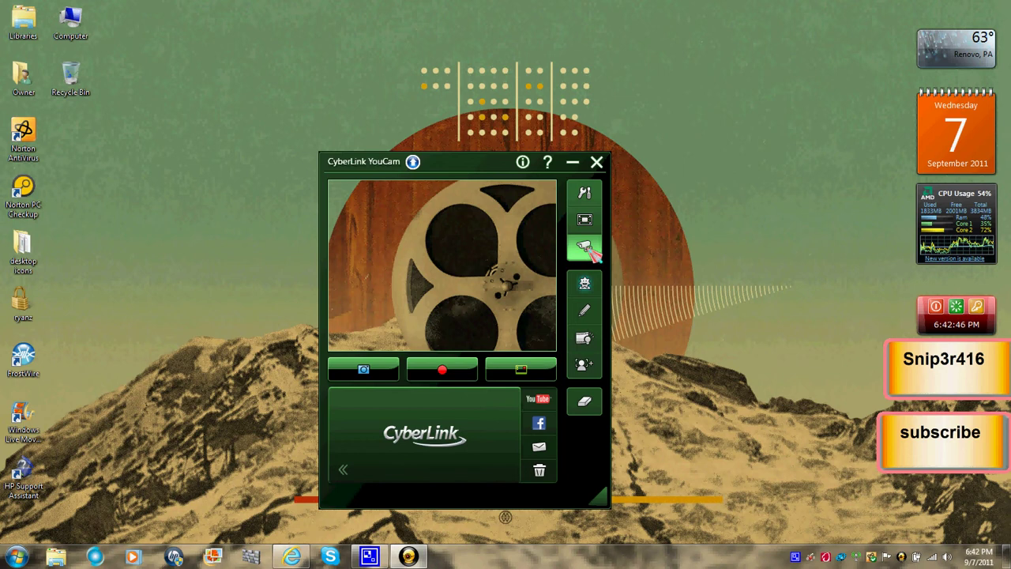
click(588, 249)
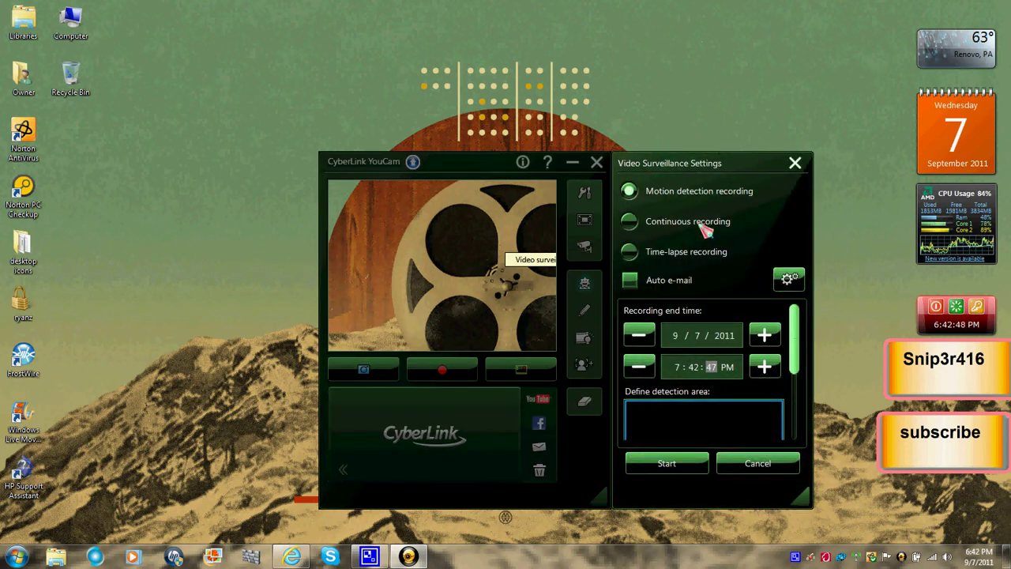
click(798, 165)
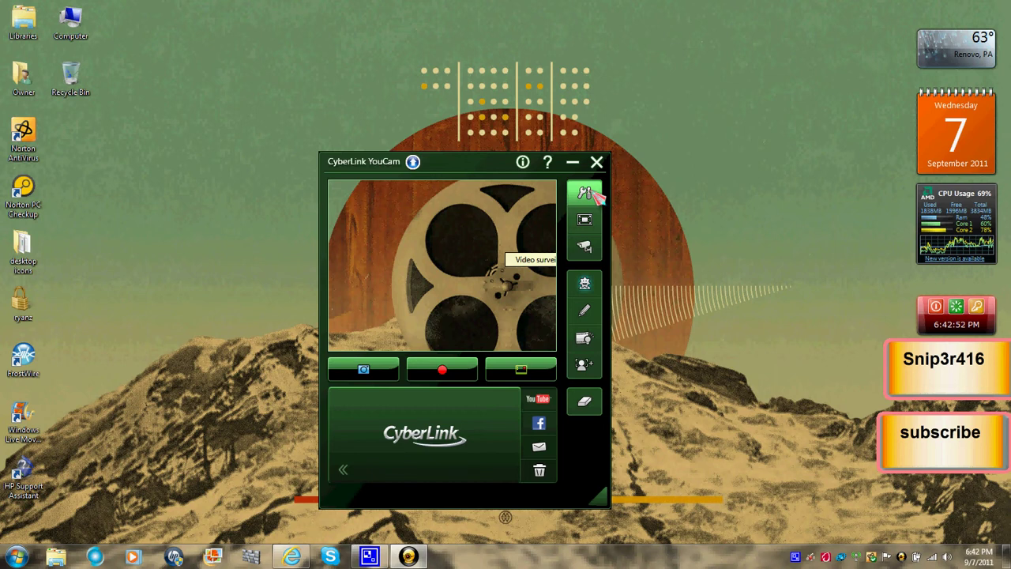
click(589, 194)
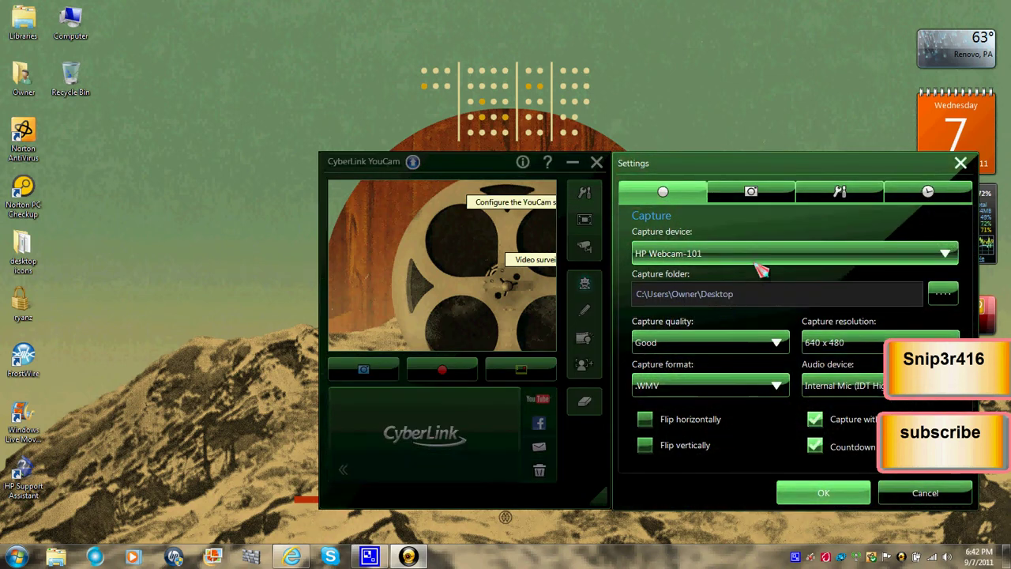
click(757, 264)
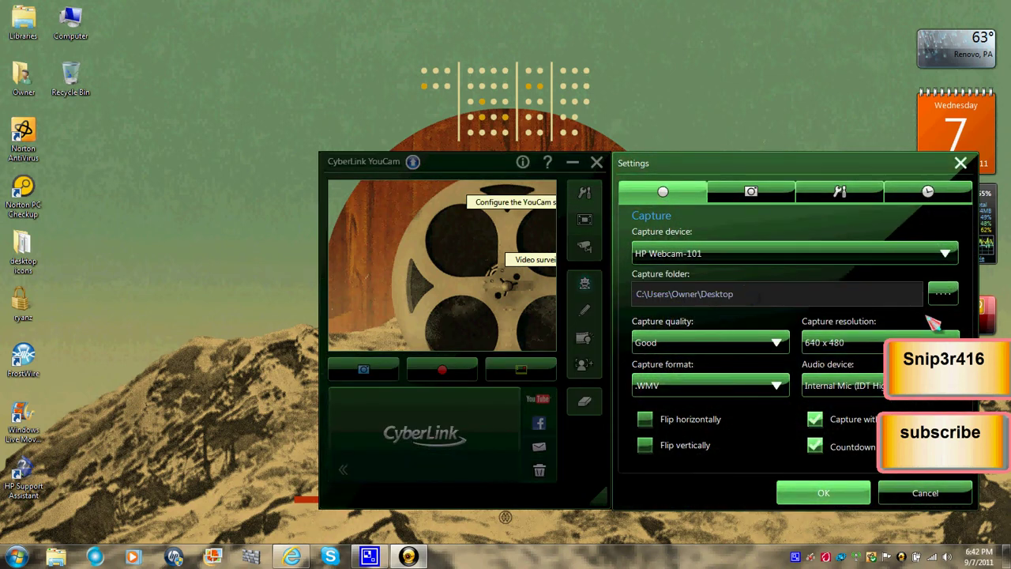
click(942, 293)
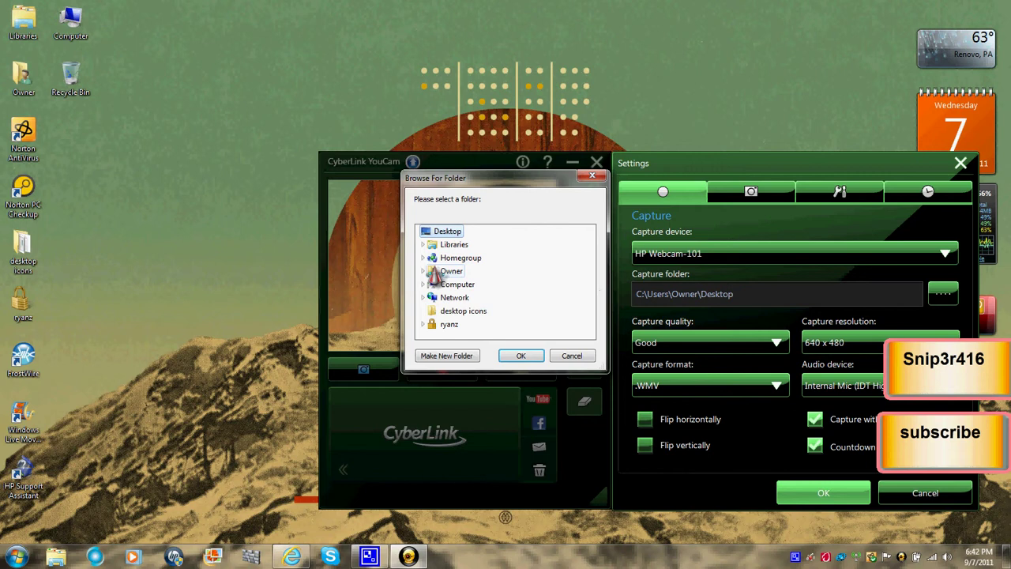
double_click(444, 324)
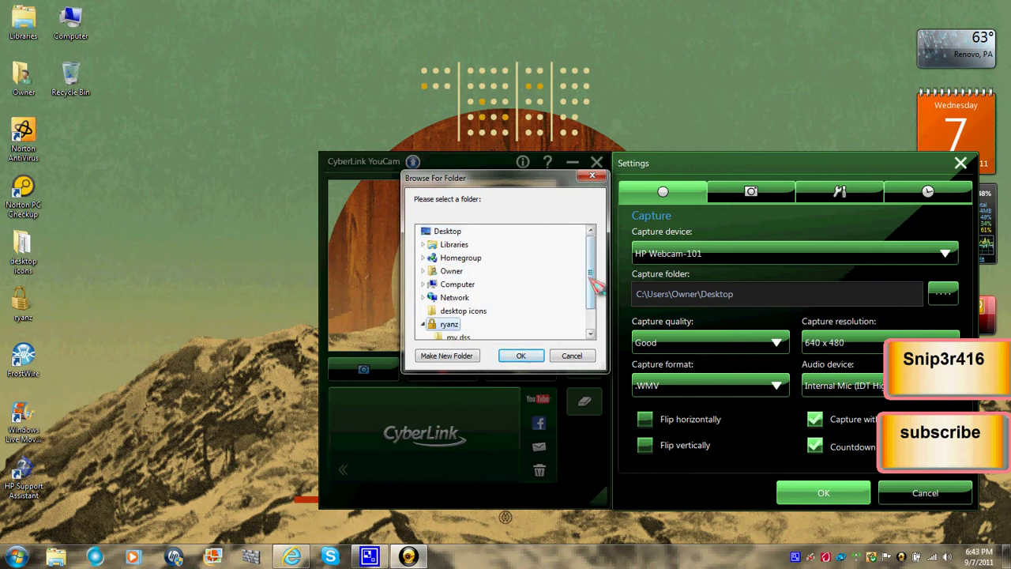
mouse_move(589, 275)
mouse_down()
mouse_move(591, 303)
mouse_move(598, 294)
mouse_up()
click(440, 234)
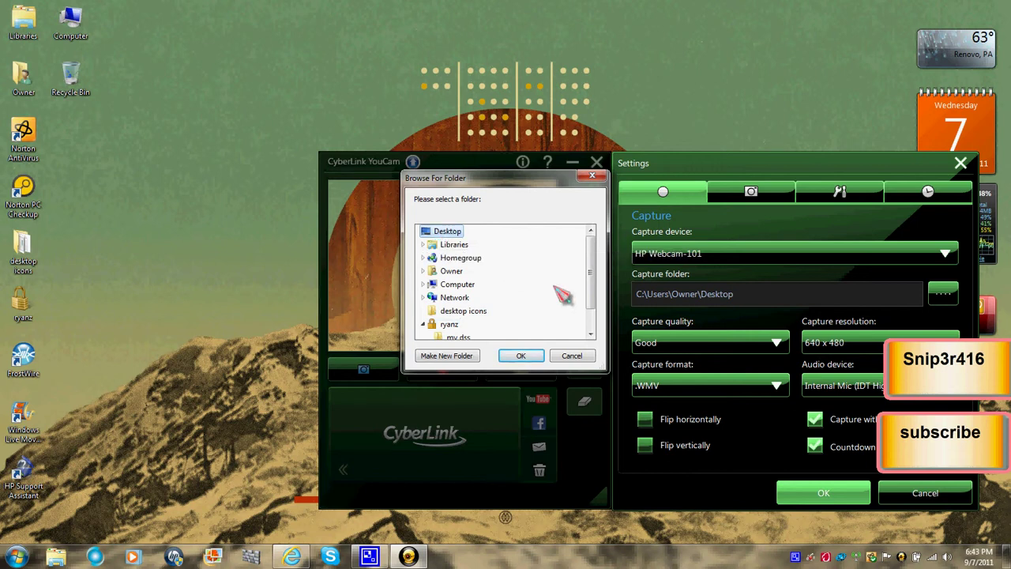
mouse_move(591, 290)
mouse_down()
mouse_move(594, 320)
mouse_move(593, 271)
mouse_up()
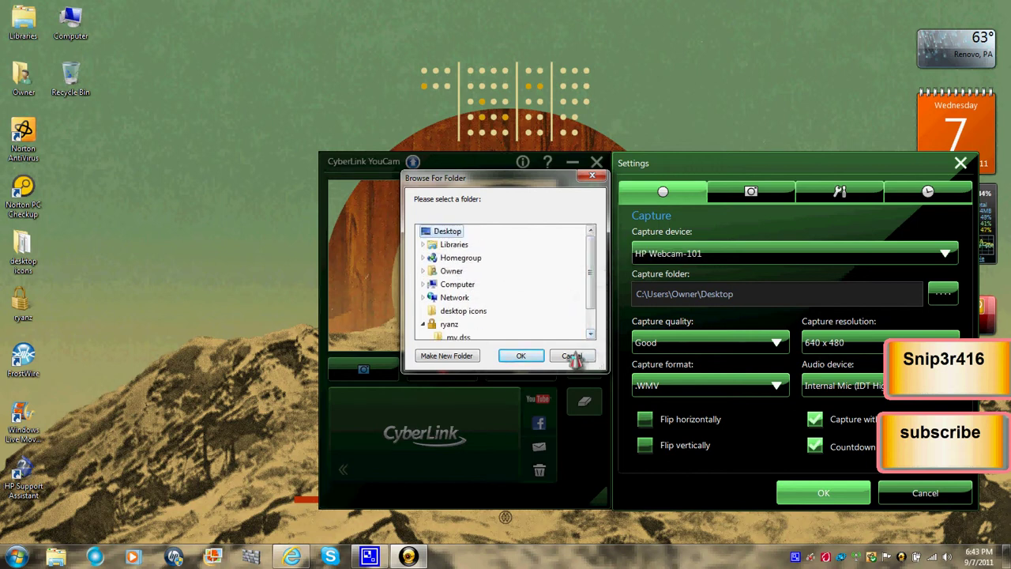
click(572, 358)
click(784, 199)
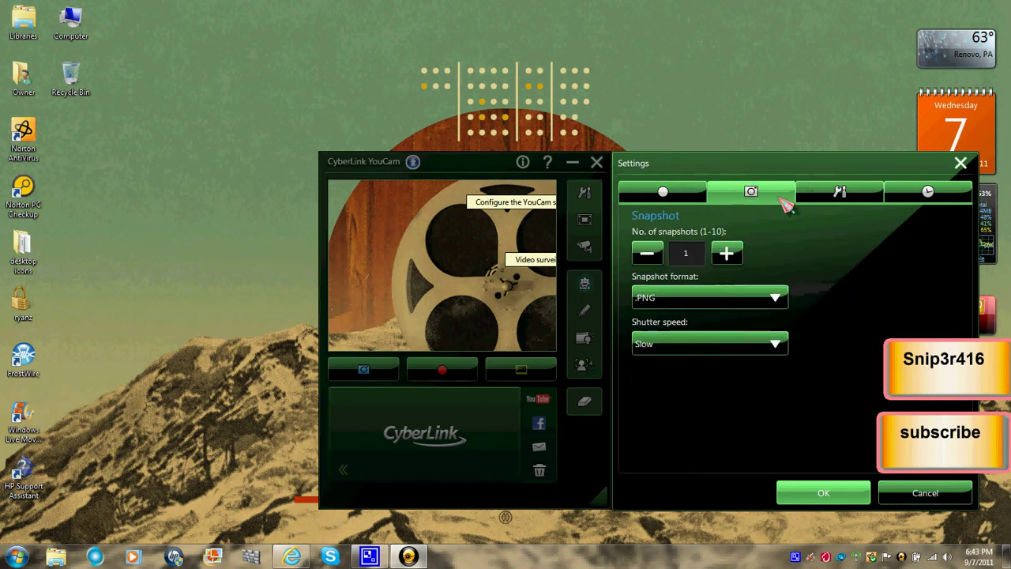
click(840, 193)
click(913, 206)
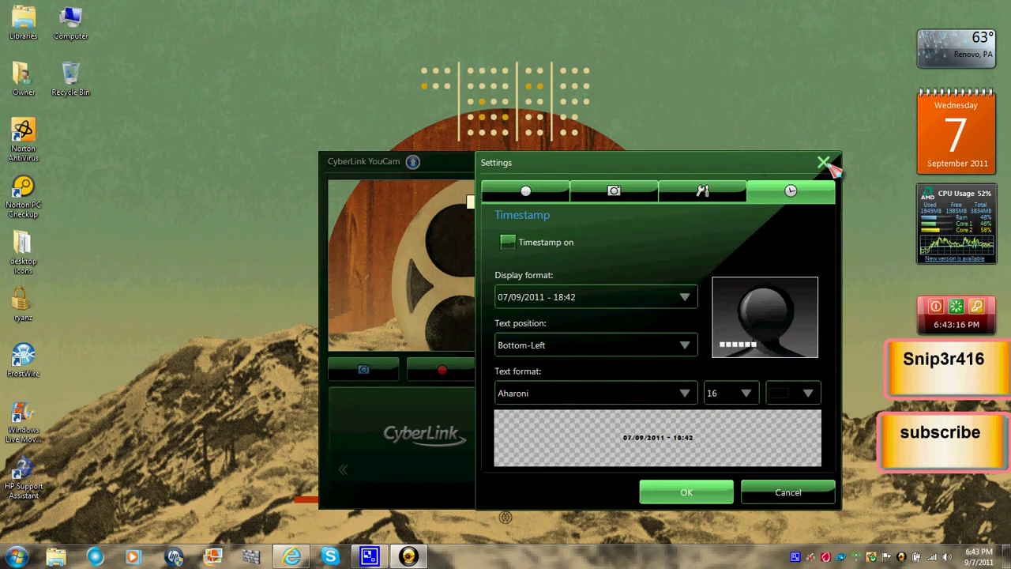
click(825, 162)
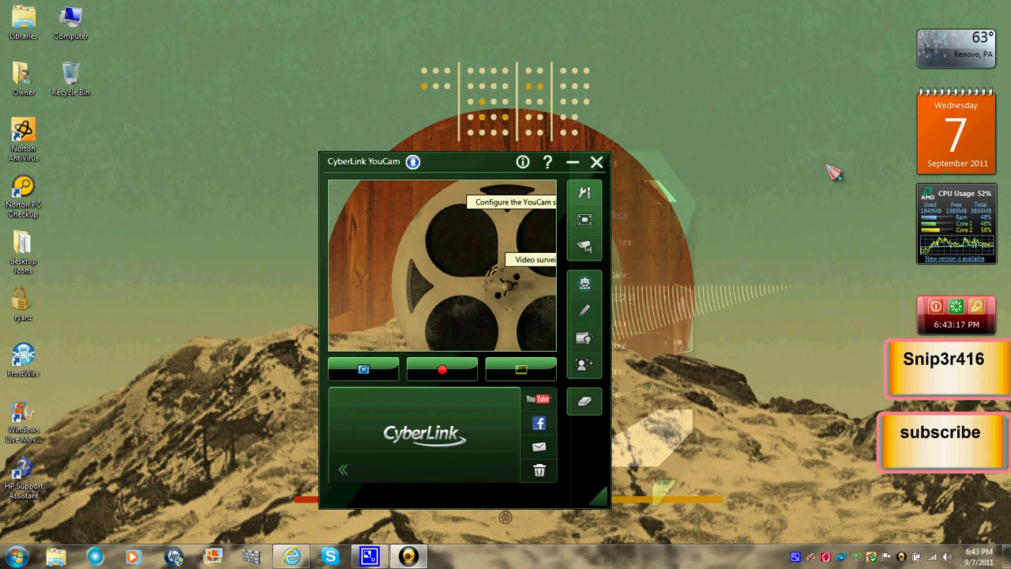
Minimize the CyberLink YouCam webcam window.
click(575, 164)
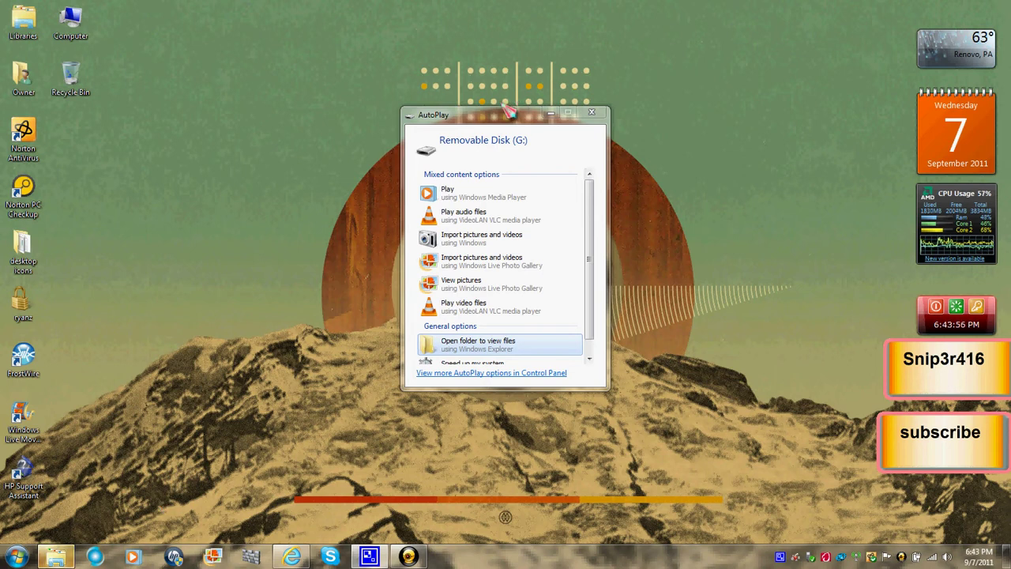
Move the AutoPlay dialog down and choose 'Open folder to view files' for Removable Disk (G:).
drag(509, 113, 535, 149)
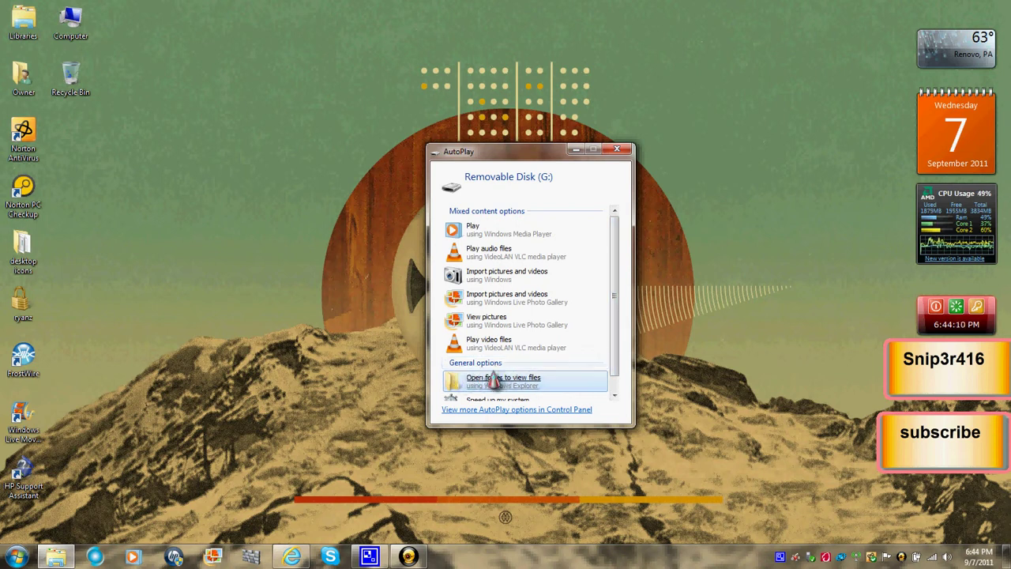
click(490, 383)
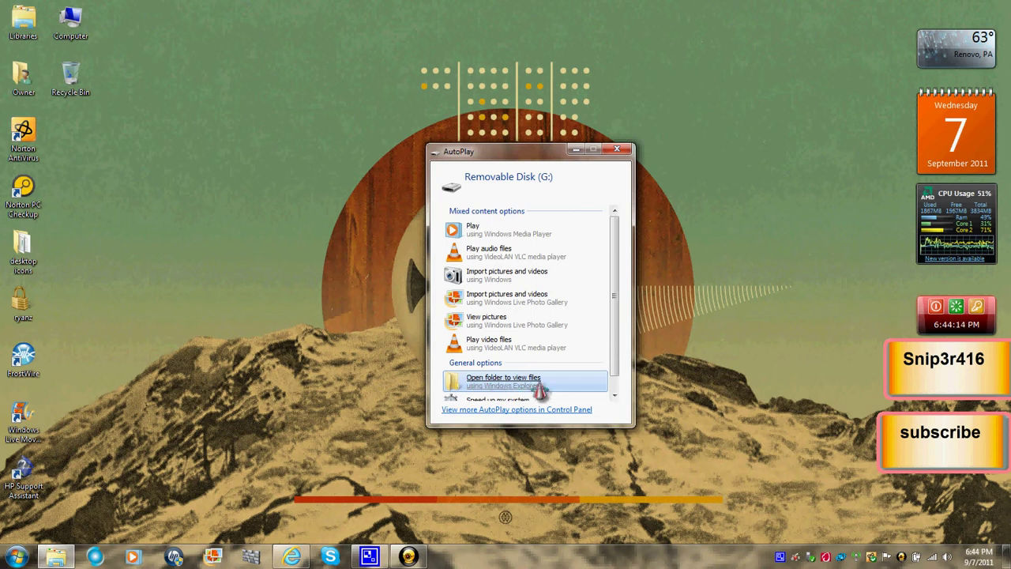
click(542, 389)
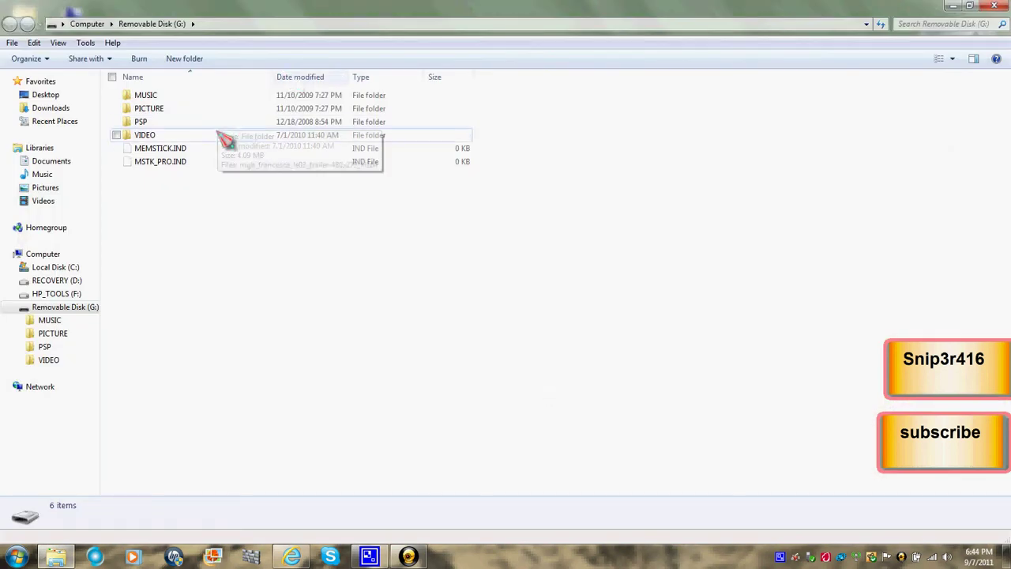
Open MUSIC then MTLSLUG on Removable Disk (G:) and restore the window down.
click(207, 100)
double_click(208, 100)
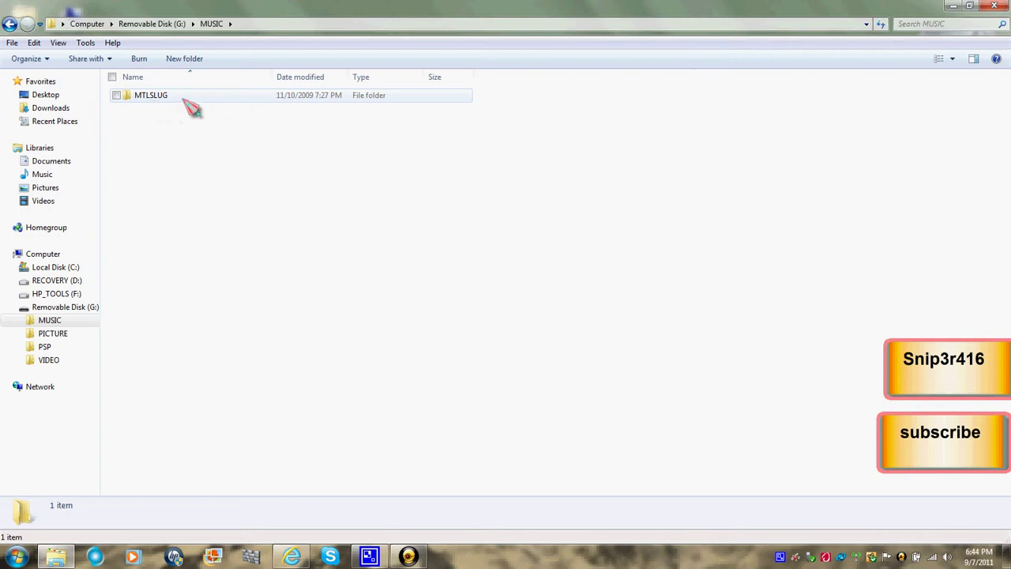
double_click(177, 108)
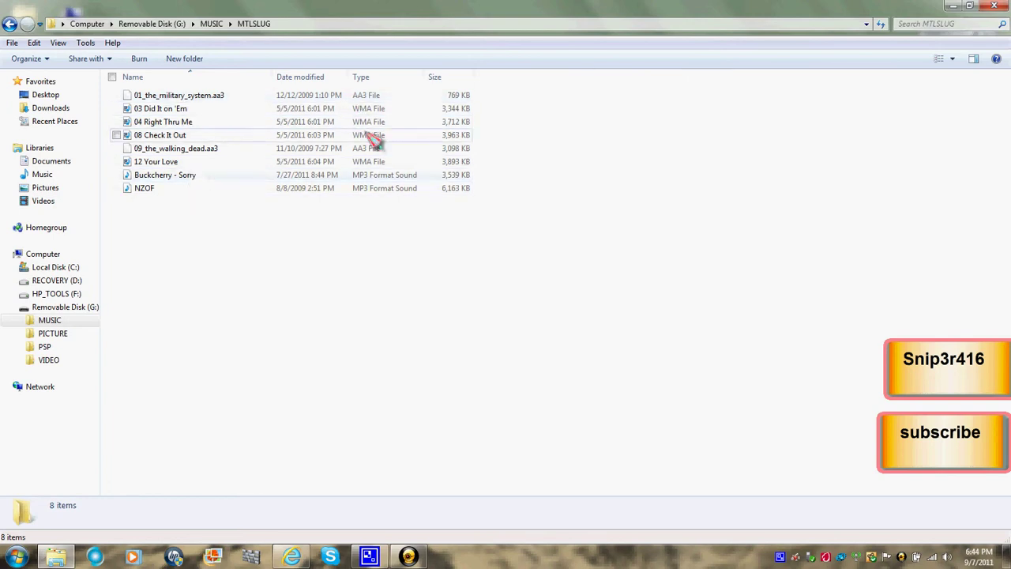
click(970, 7)
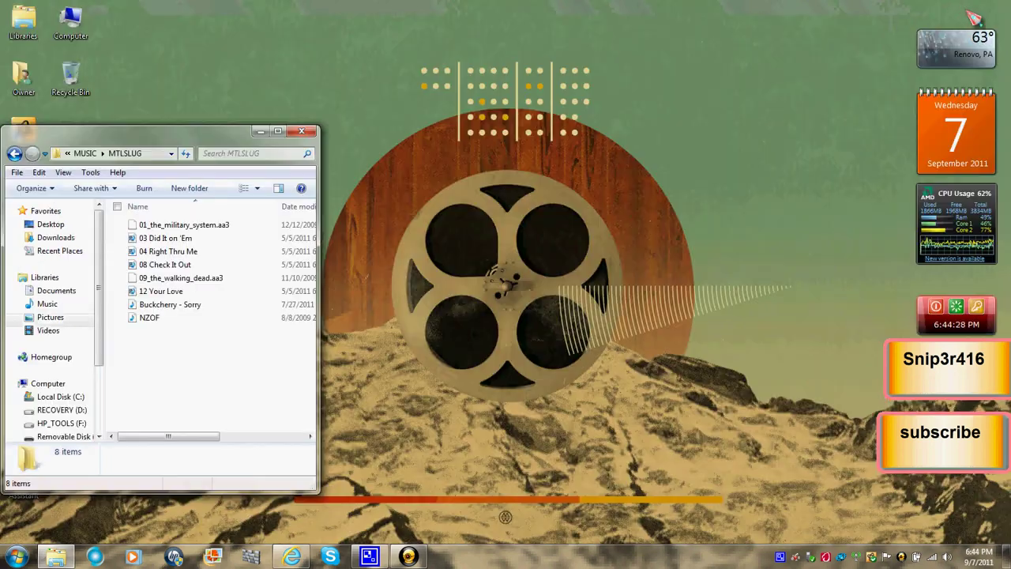
mouse_move(198, 150)
mouse_down()
mouse_move(457, 165)
mouse_move(764, 96)
mouse_up()
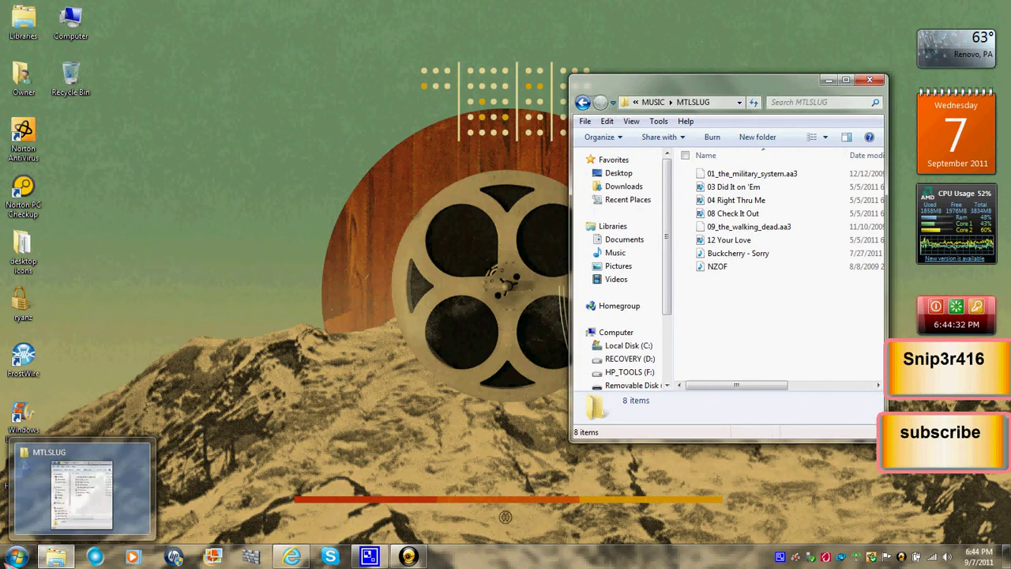
click(17, 557)
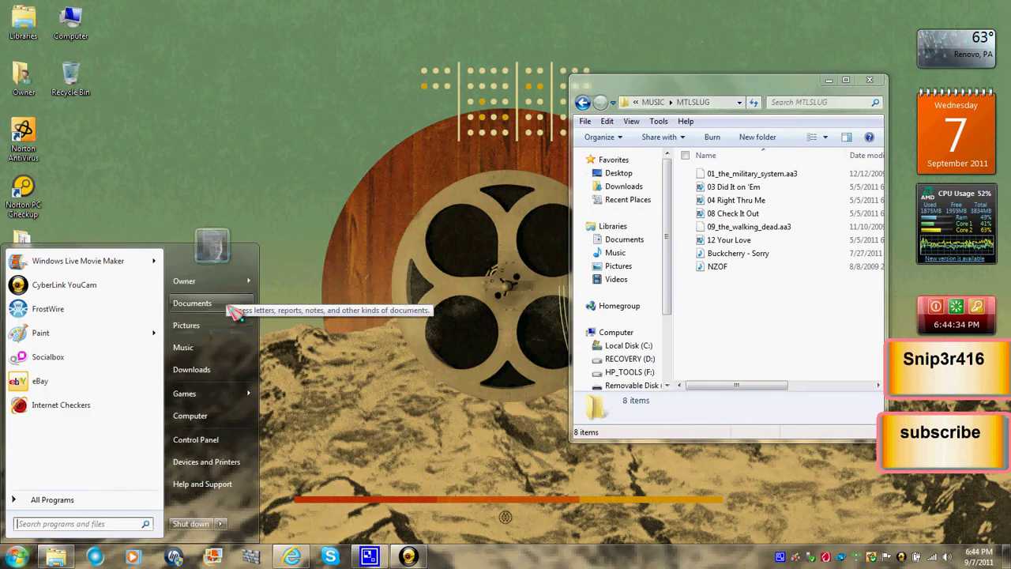
click(213, 349)
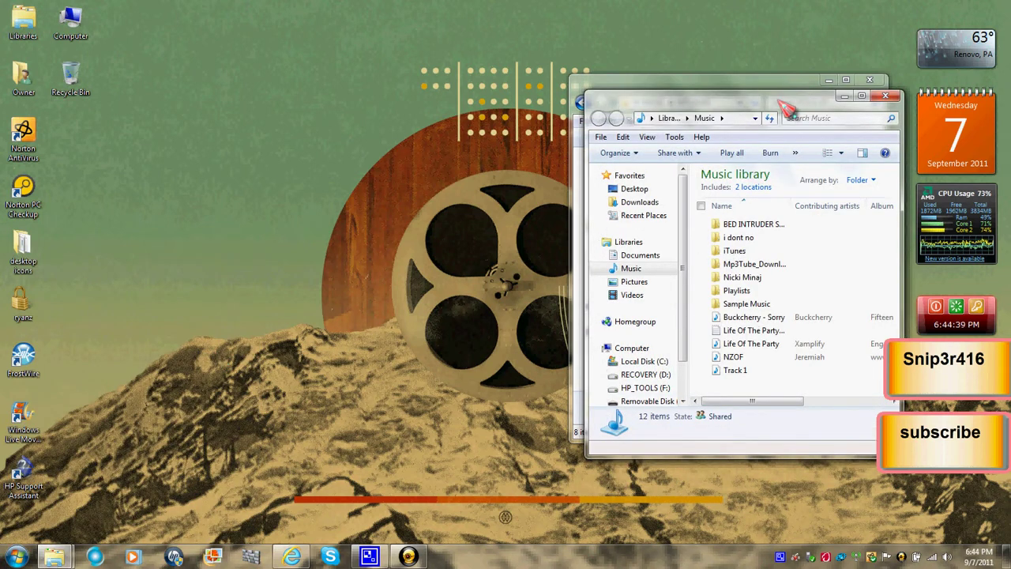
mouse_move(787, 107)
mouse_down()
mouse_move(410, 89)
mouse_move(320, 106)
mouse_up()
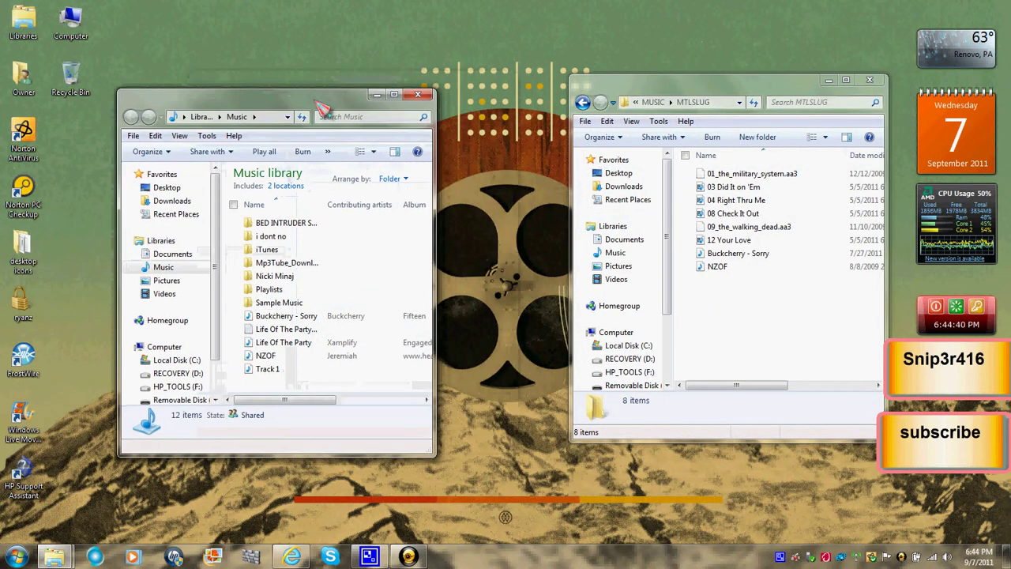
double_click(281, 277)
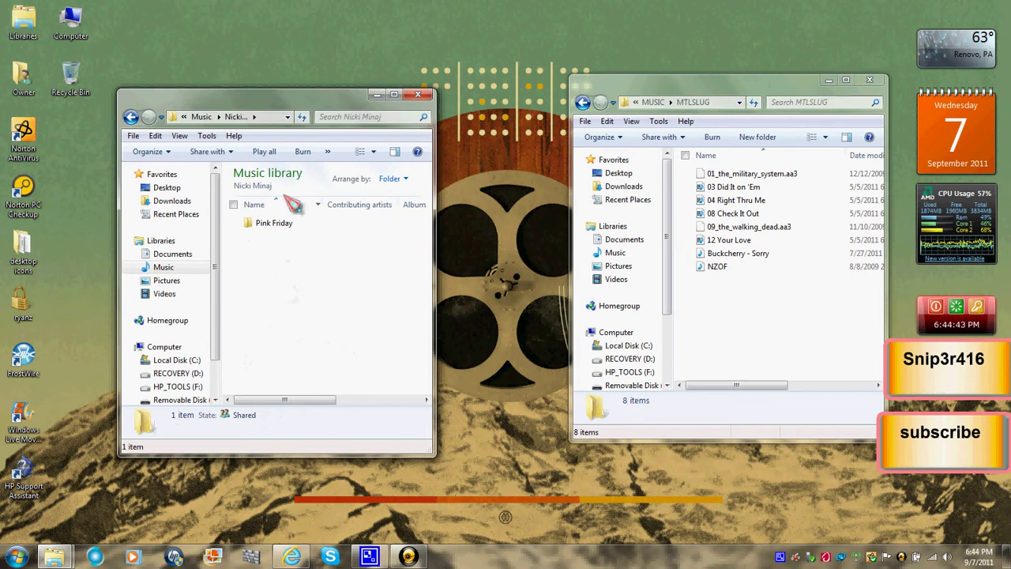
double_click(277, 230)
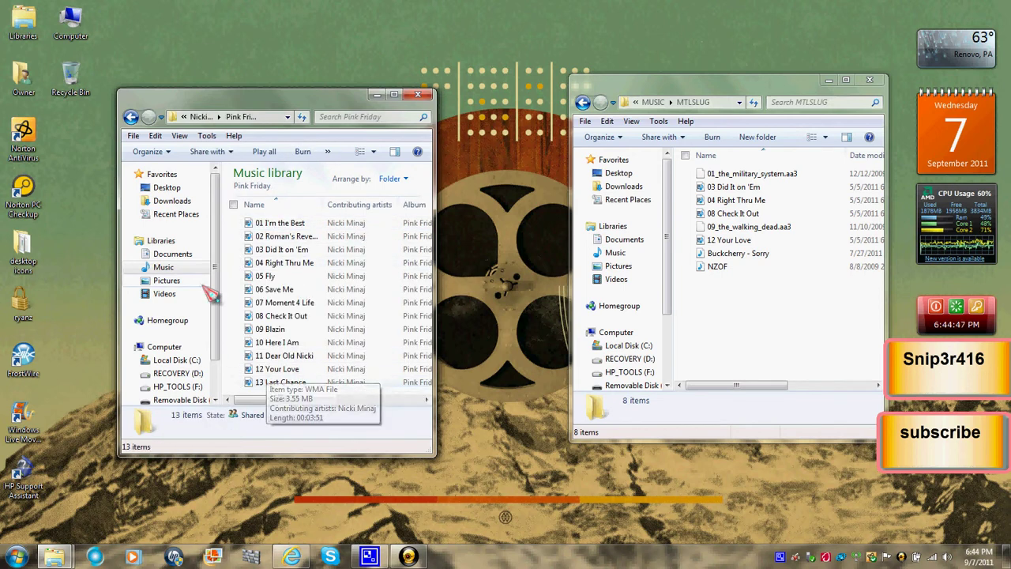
mouse_move(169, 285)
click(189, 242)
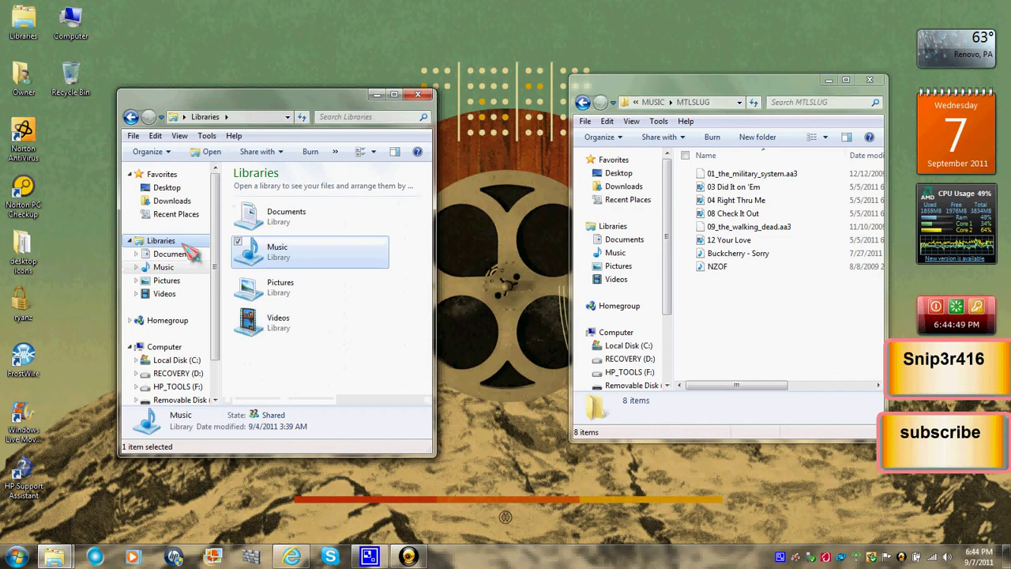
click(278, 259)
double_click(279, 260)
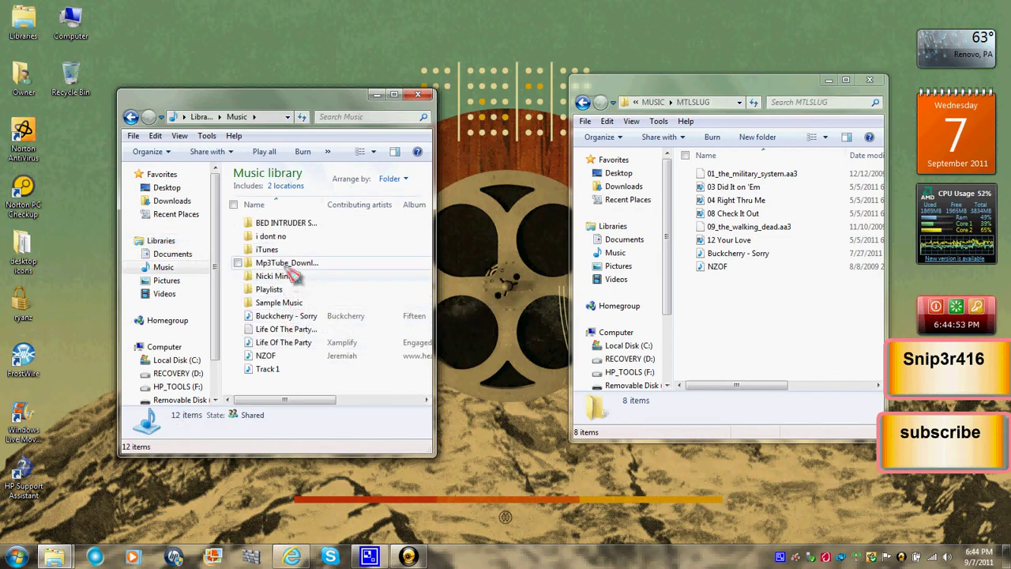
double_click(281, 252)
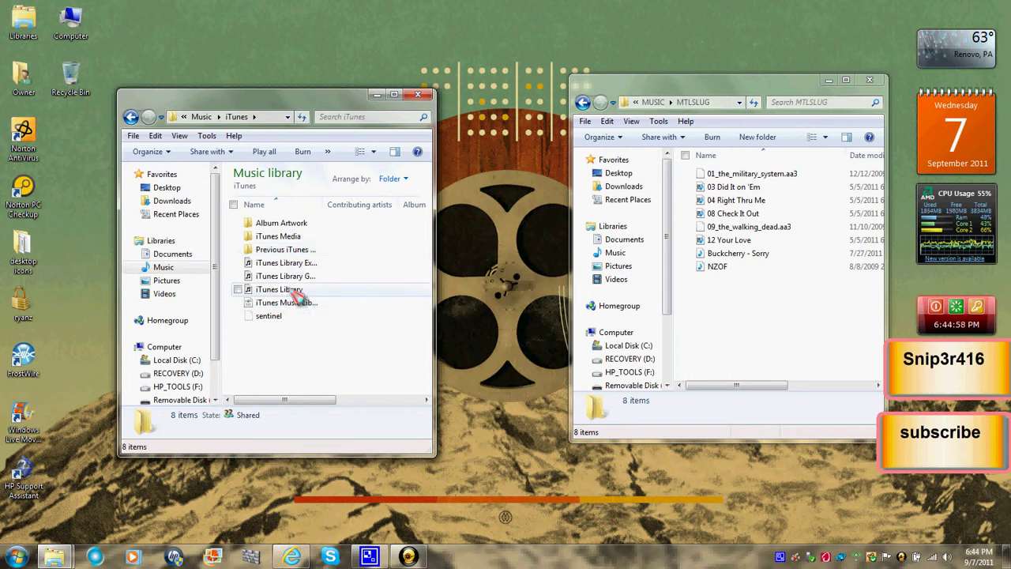
right_click(293, 290)
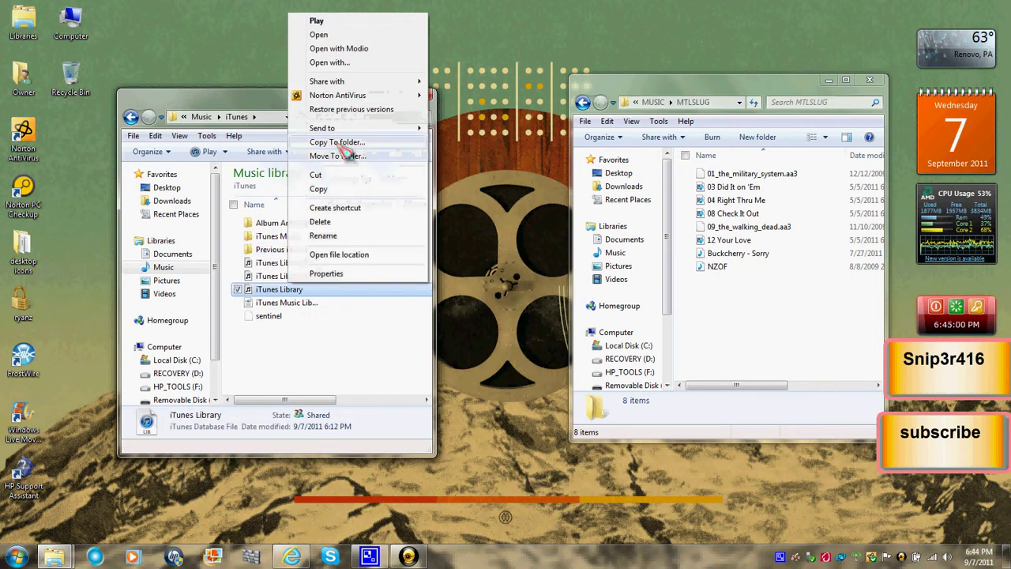
click(338, 35)
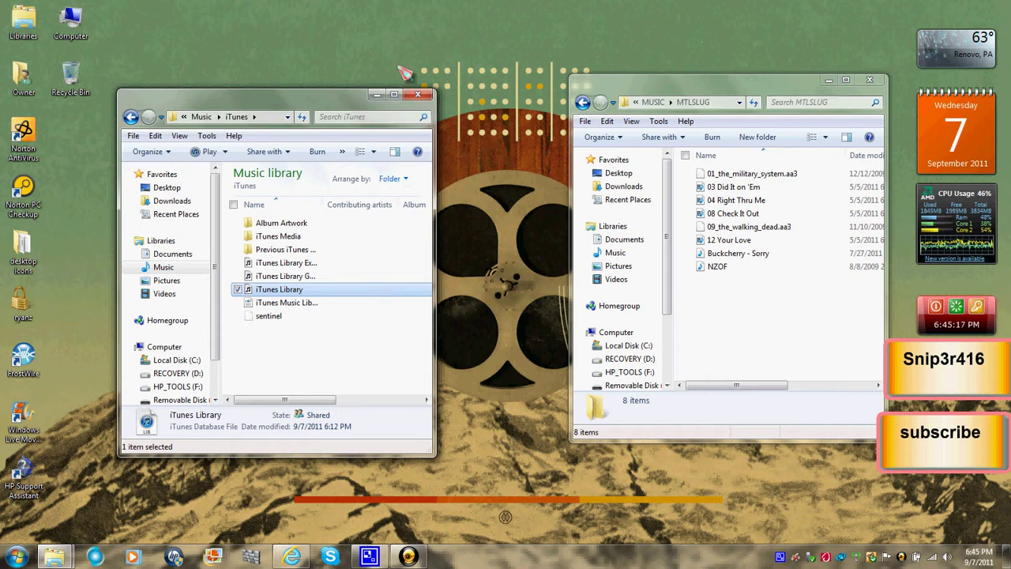
click(419, 95)
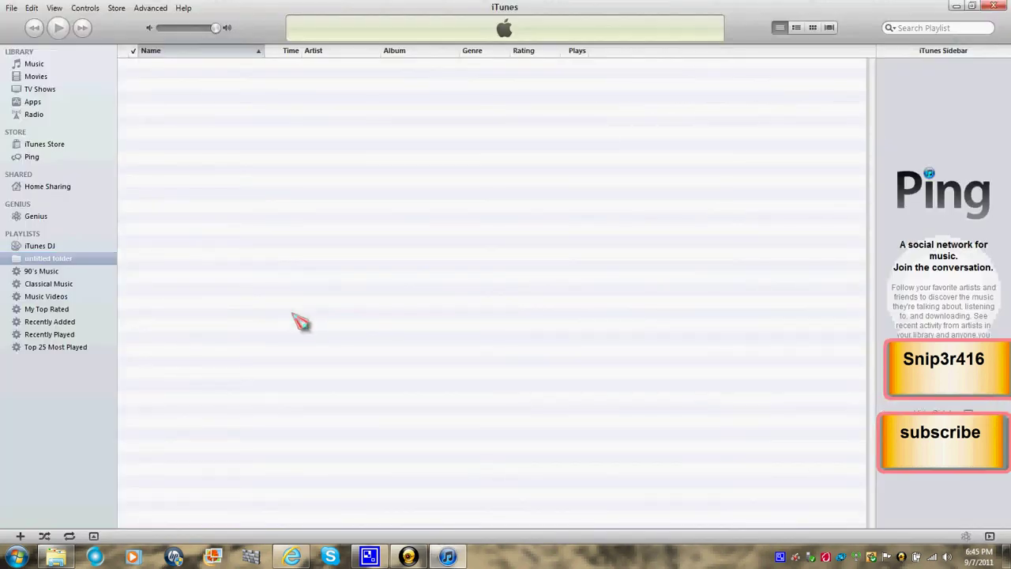
click(997, 8)
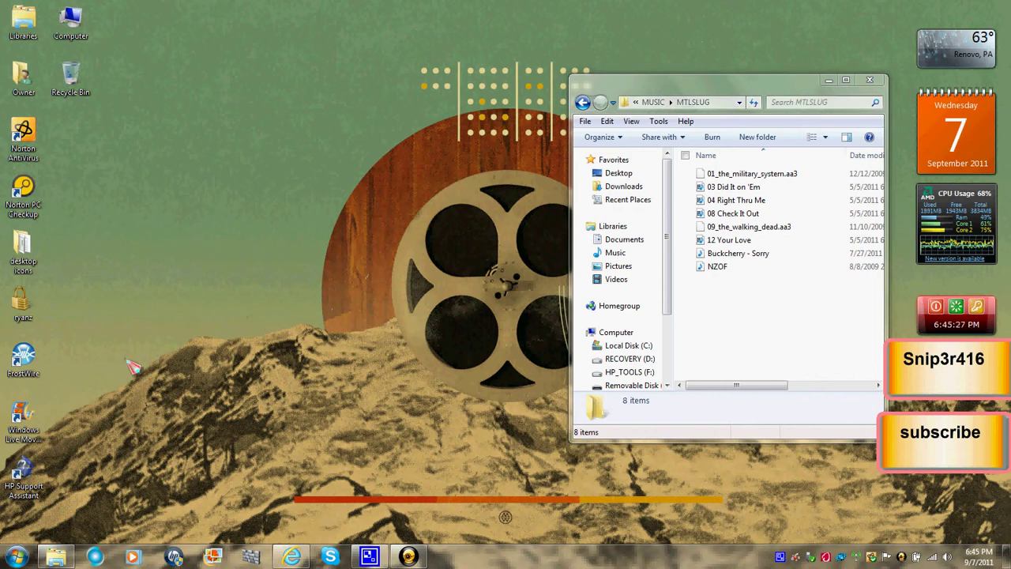
Drag the Movie Maker icon over MTLSLUG and back, then move the window to centre.
mouse_move(16, 441)
mouse_down()
mouse_move(646, 267)
mouse_move(478, 303)
mouse_up()
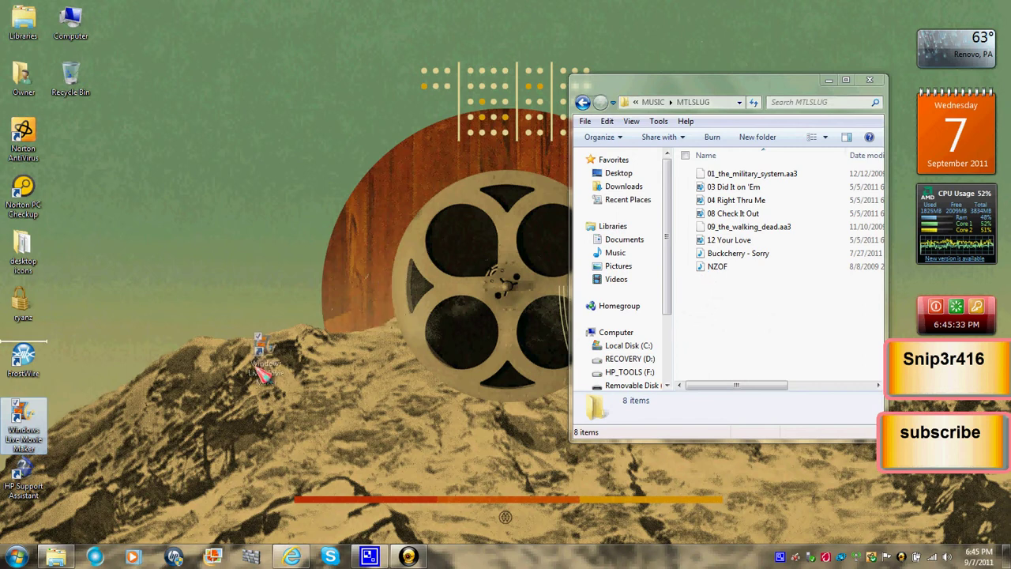
mouse_move(478, 303)
mouse_down()
mouse_move(771, 294)
mouse_move(779, 312)
mouse_move(142, 419)
mouse_move(43, 391)
mouse_move(36, 411)
mouse_up()
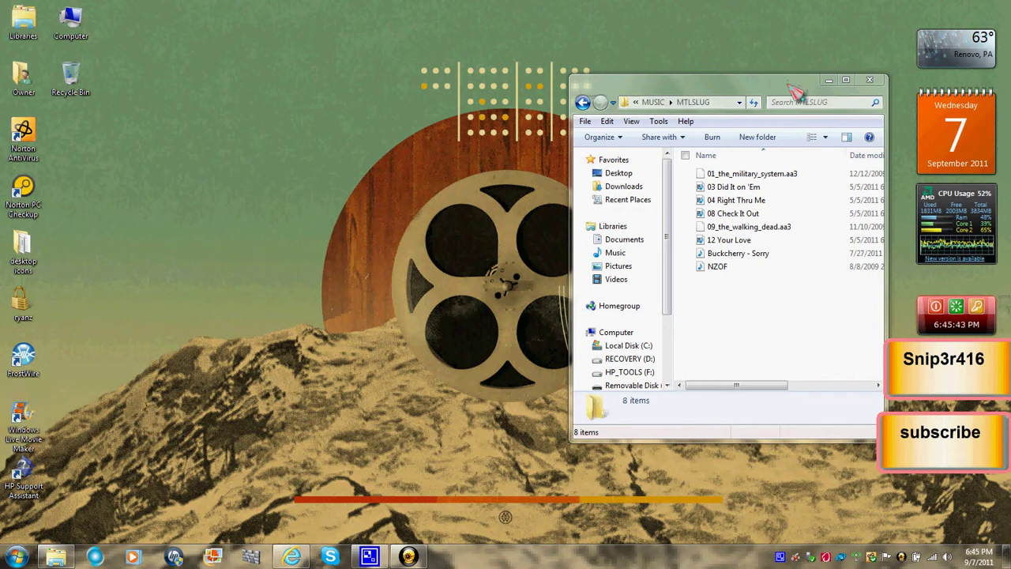
drag(800, 83, 565, 102)
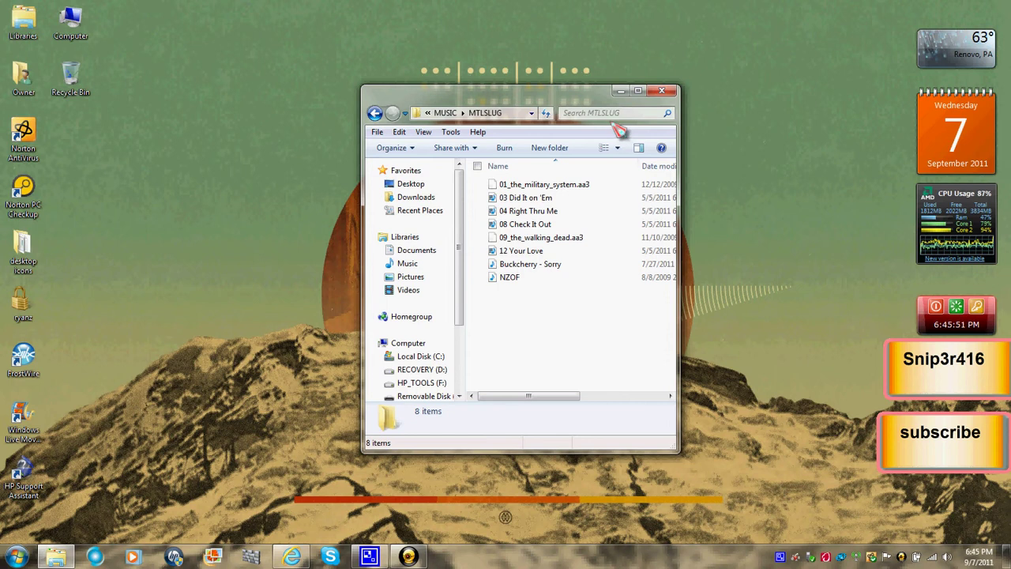
Close the MTLSLUG window and bring up CamStudio's tray menu with Stop.
click(665, 95)
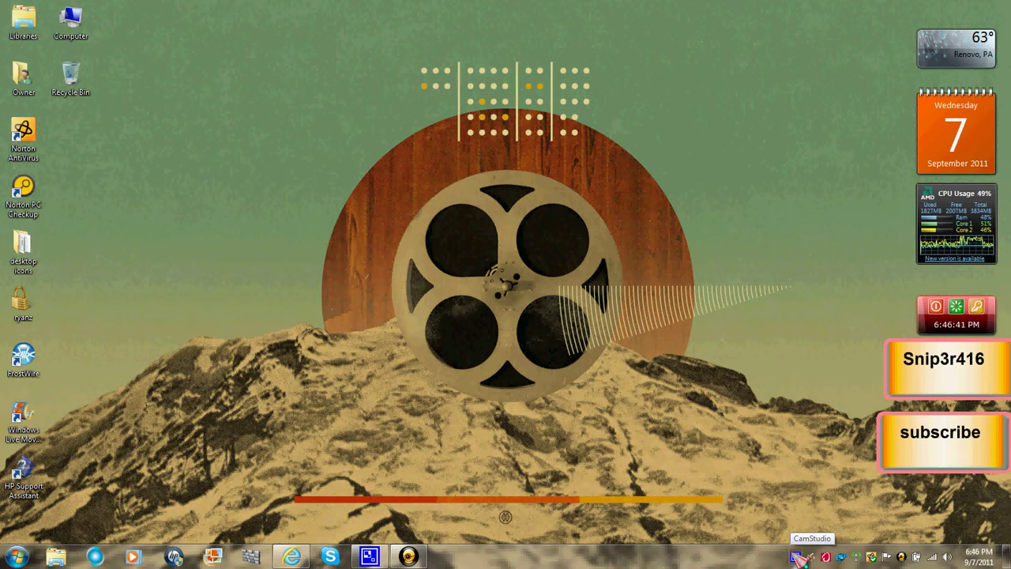
right_click(799, 558)
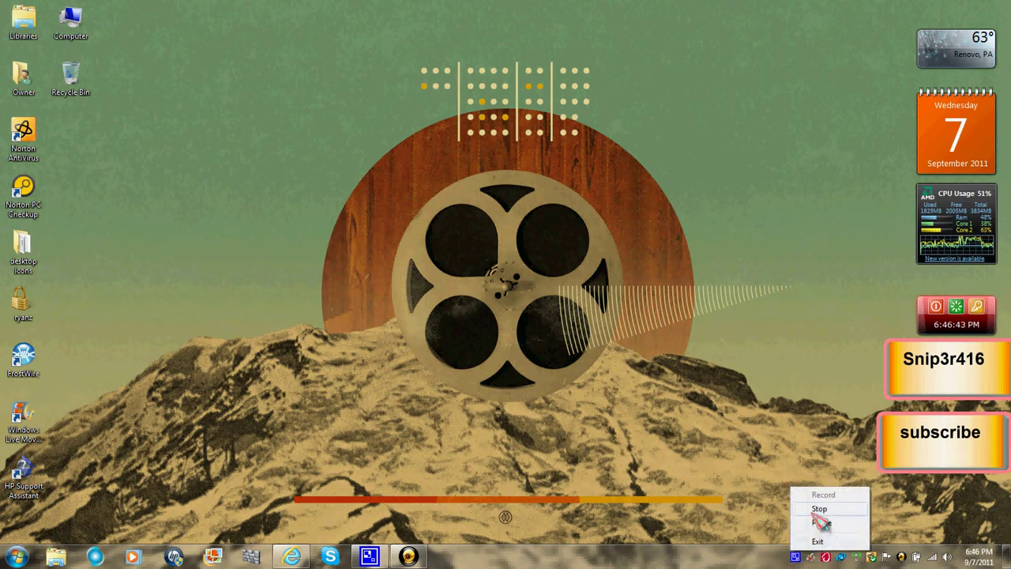